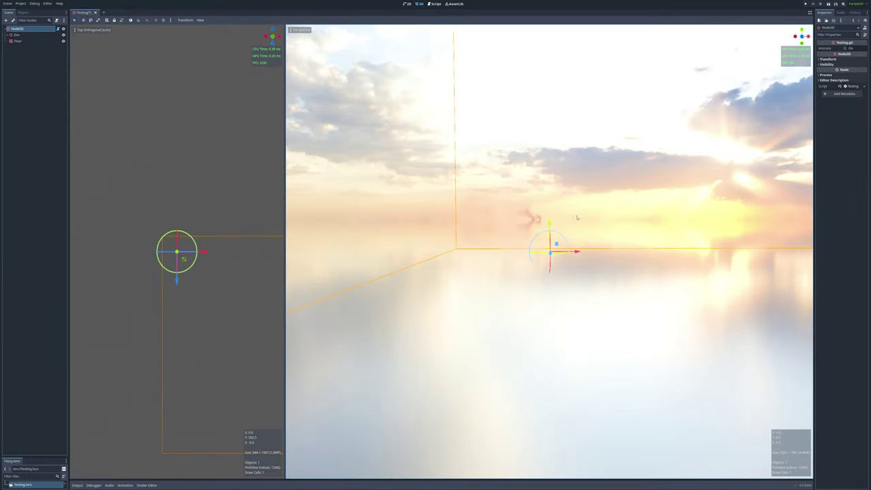
Enable the Animate option on the root Node3D and add a Path3D node as its child.
middle_click_drag(580, 217, 600, 223)
left_click(847, 48)
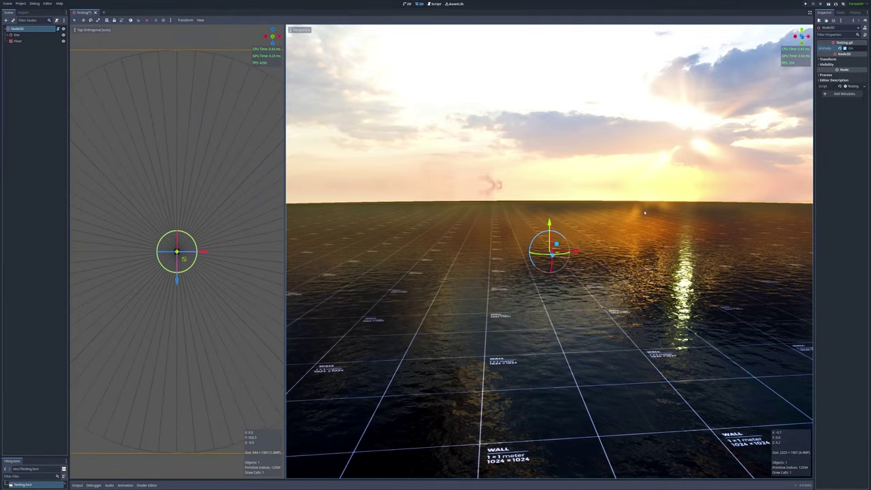
right_click(23, 29)
left_click(45, 43)
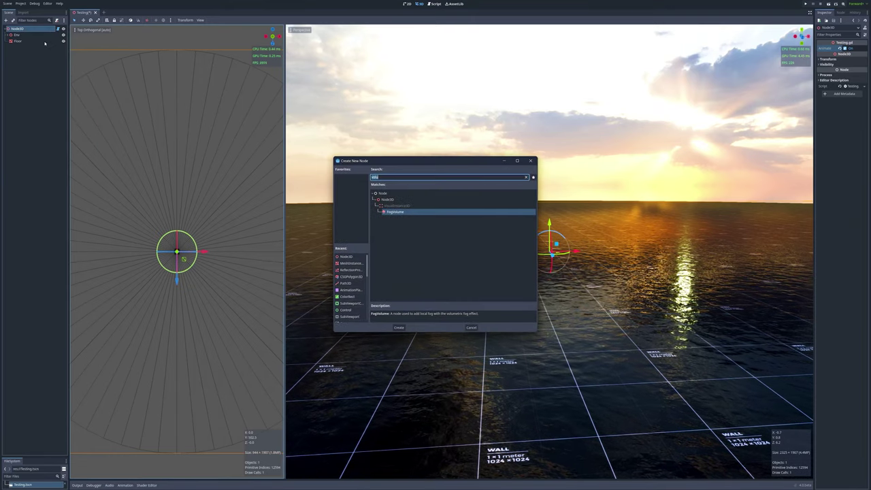
type("path")
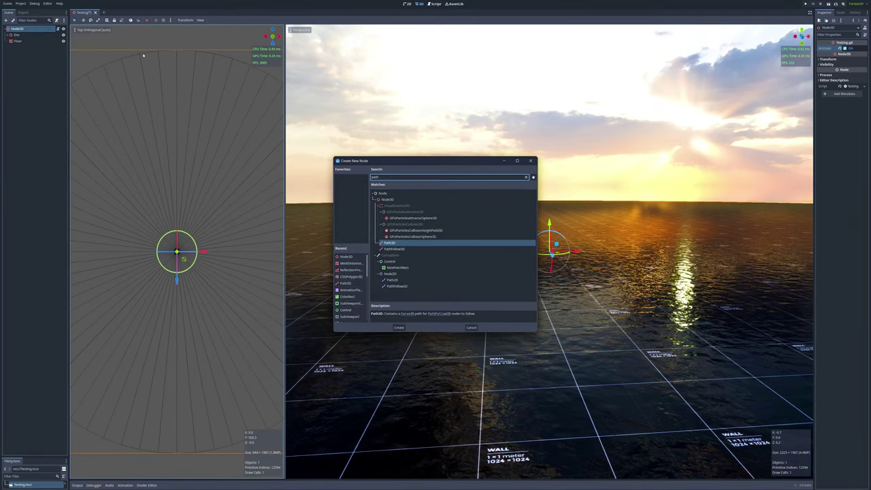
left_click(399, 328)
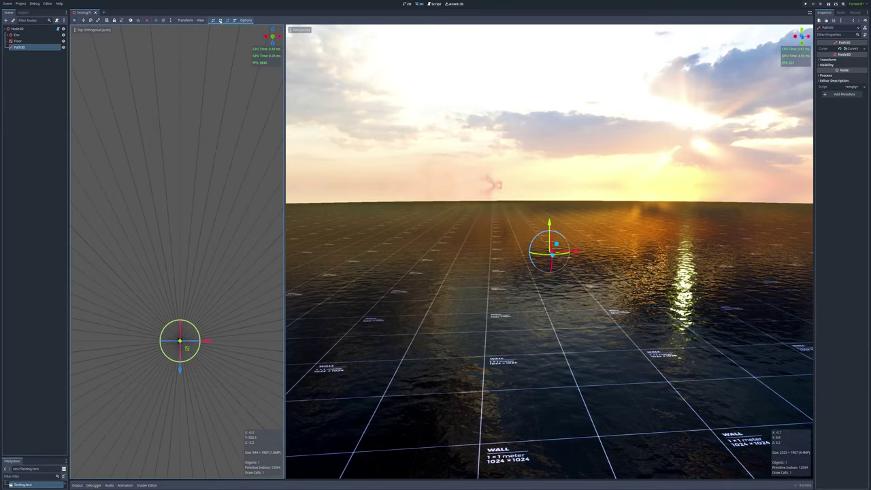
Draw a closed loop of seven path points in the top view and pull out handles to curve its segments.
left_click(220, 22)
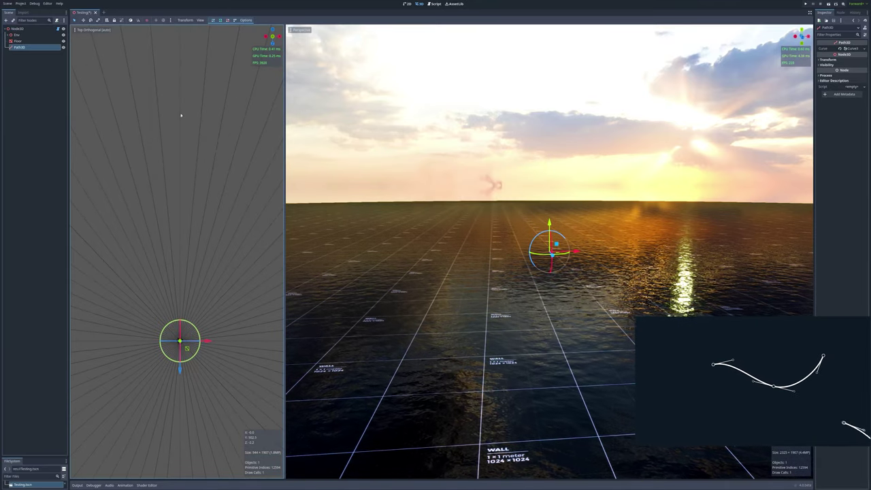
left_click(165, 230)
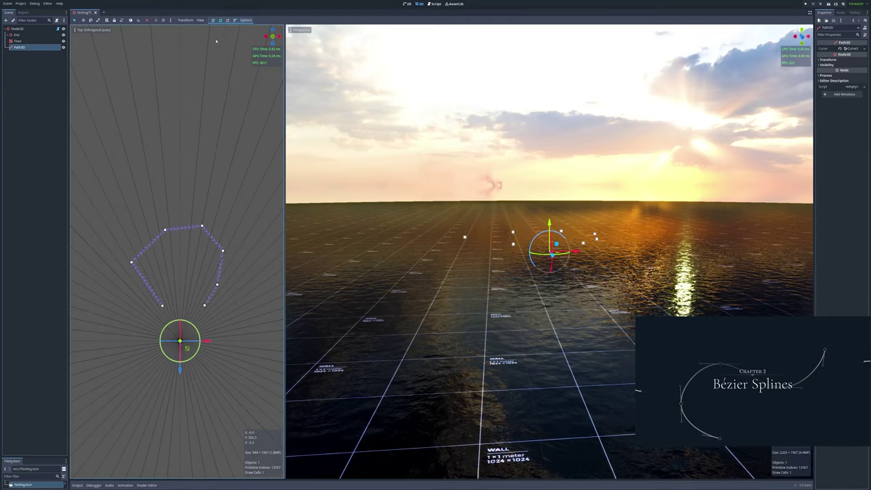
left_click_drag(131, 262, 134, 234, "shift")
left_click_drag(181, 213, 226, 225, "shift")
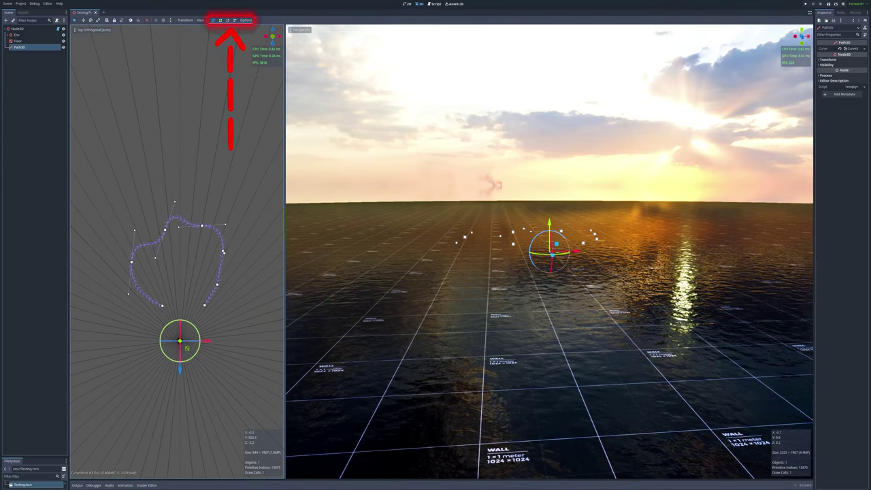
left_click_drag(218, 286, 230, 297, "shift")
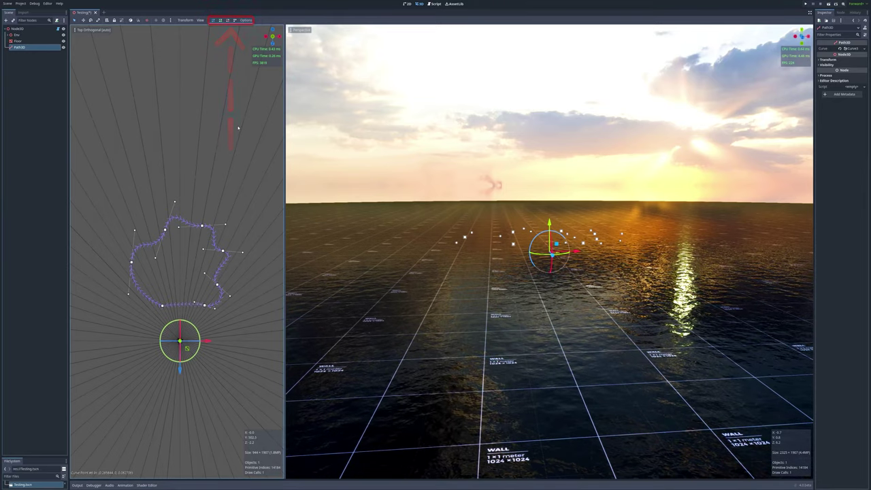
Raise several points of the path above the floor so the loop varies in height.
middle_click_drag(213, 132, 259, 120)
left_click_drag(232, 261, 248, 222)
middle_click_drag(233, 225, 212, 214)
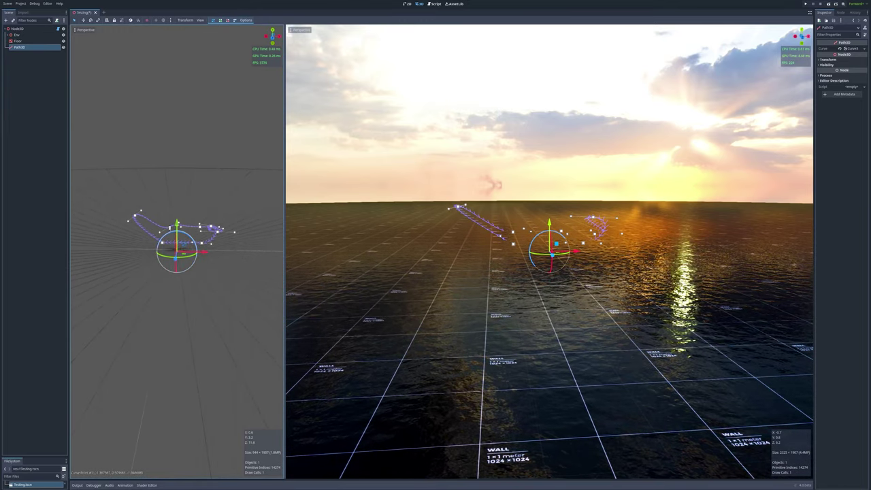
left_click_drag(170, 228, 170, 204)
scroll(211, 216, "up", 6)
middle_click_drag(216, 217, 211, 238, "shift")
middle_click_drag(211, 238, 211, 248)
scroll(210, 248, "down", 2)
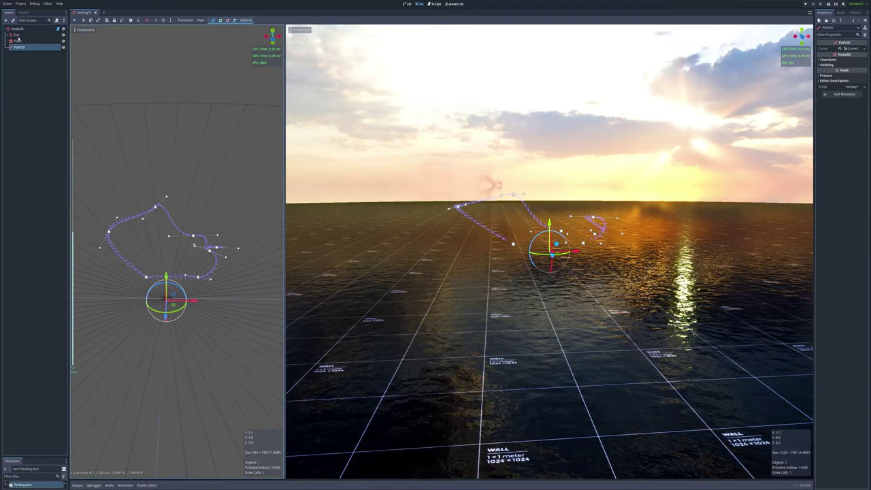
Add a CSGPolygon3D node as a child of the root Node3D.
right_click(15, 29)
left_click(37, 33)
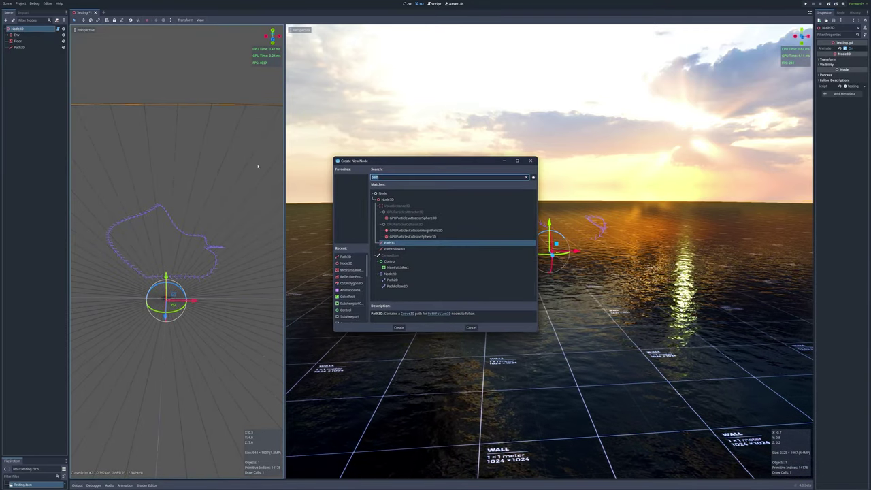
type("csg")
left_click(408, 249)
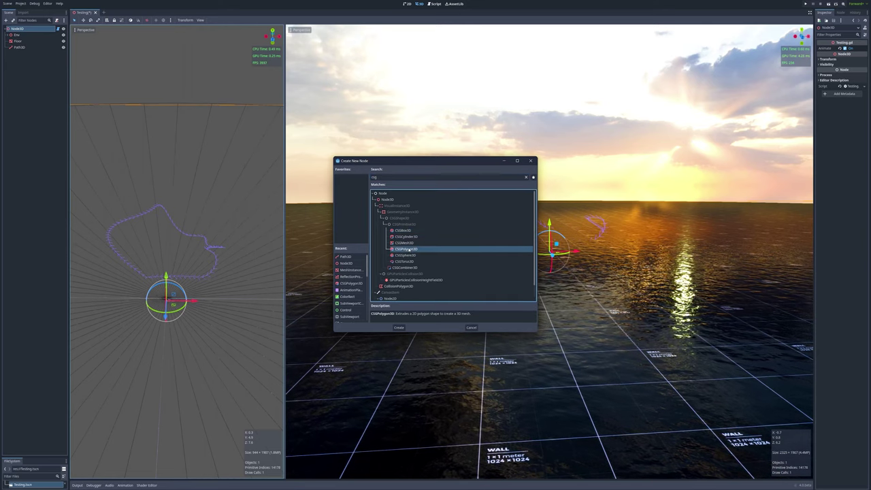
left_click(399, 328)
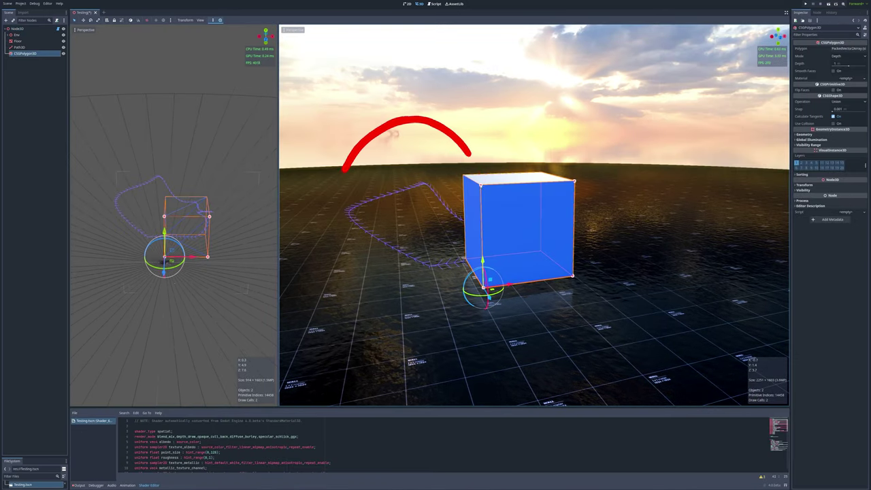
Shrink the CSG polygon's profile to a 0.1 square with points (0, 0.1), (0.1, 0.1) and (0.1, 0).
left_click_drag(481, 185, 521, 213)
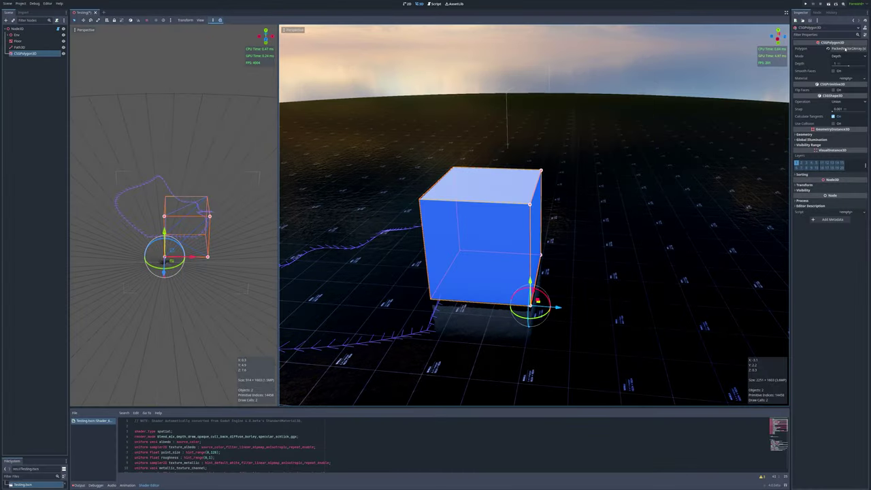
left_click(846, 49)
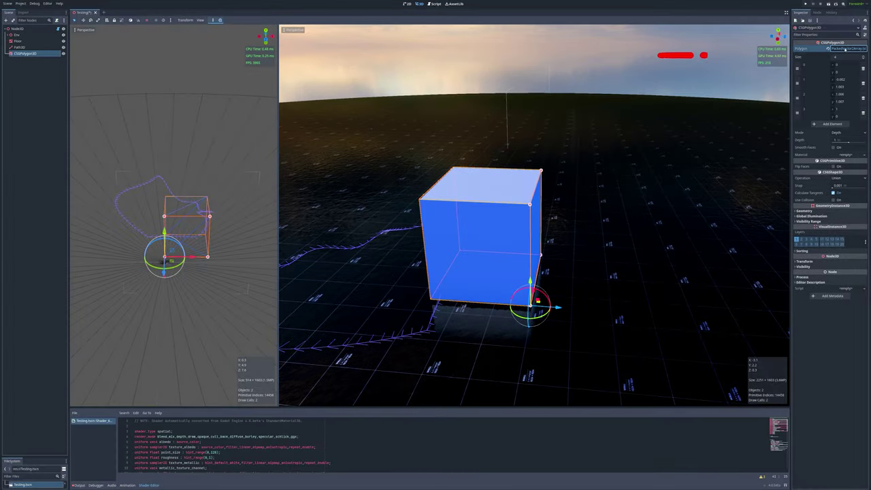
left_click(839, 65)
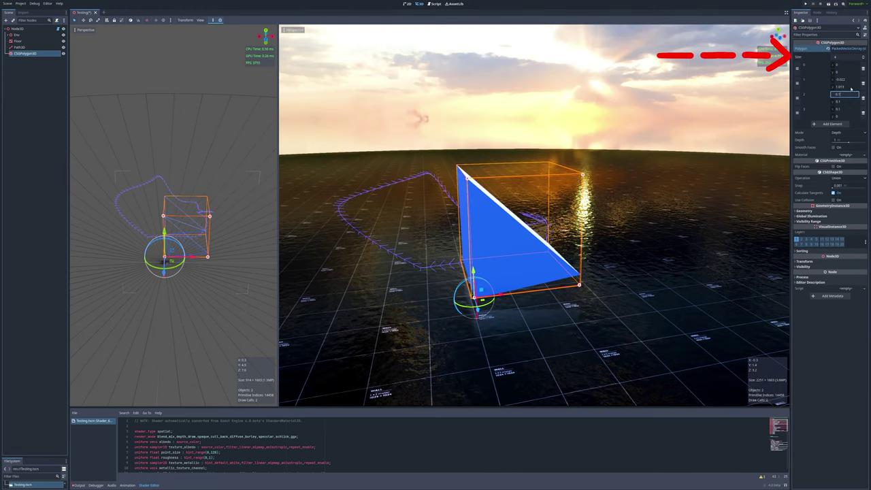
left_click(844, 80)
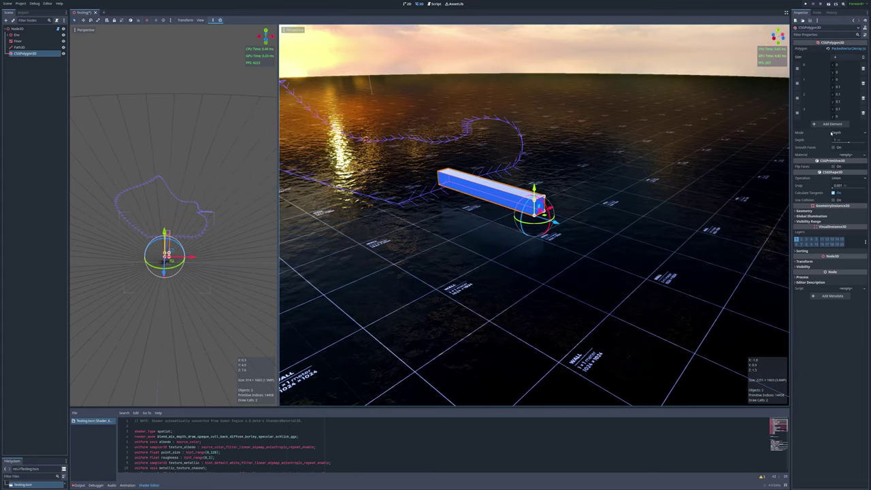
Set the CSG polygon's mode to Path and assign the Path3D node as its path.
left_click(864, 132)
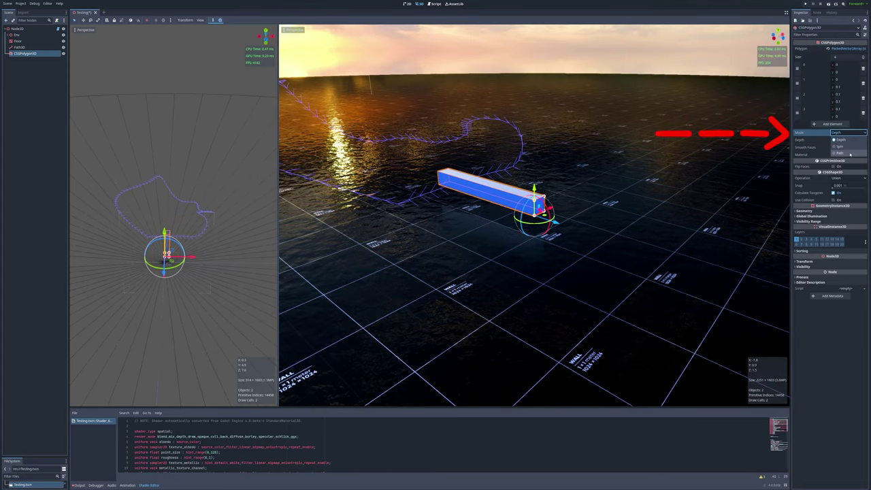
left_click(849, 154)
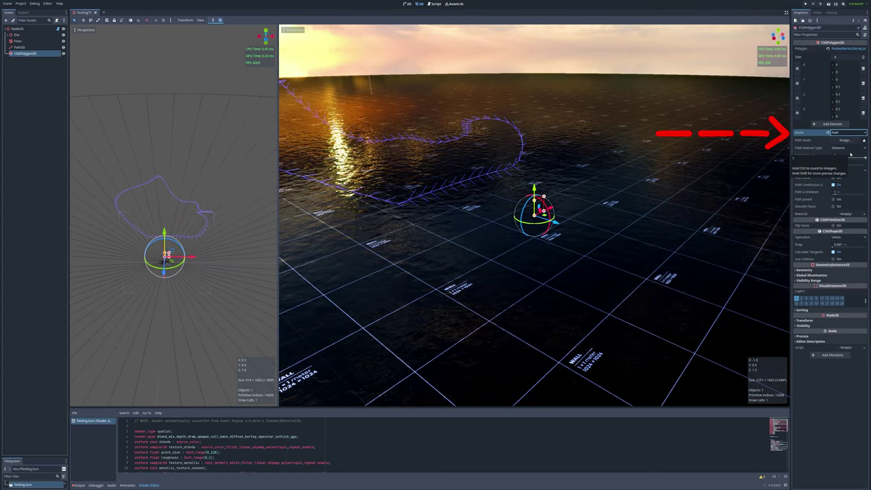
left_click(844, 141)
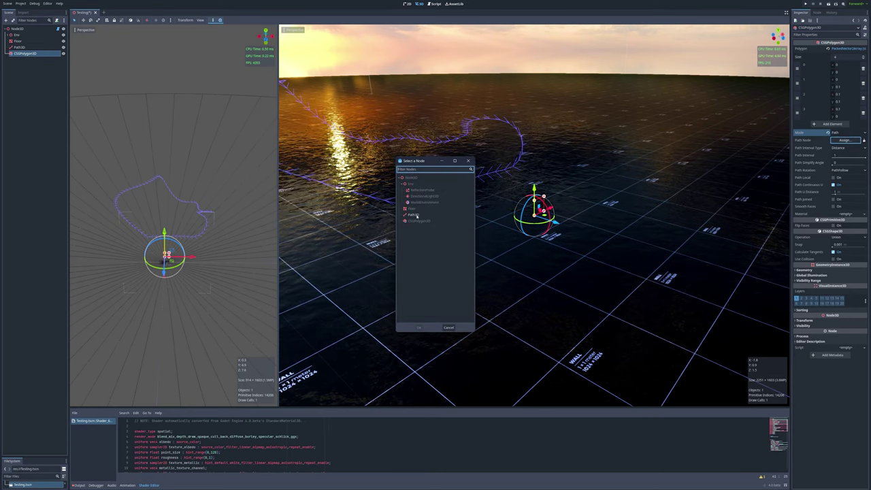
left_click(419, 327)
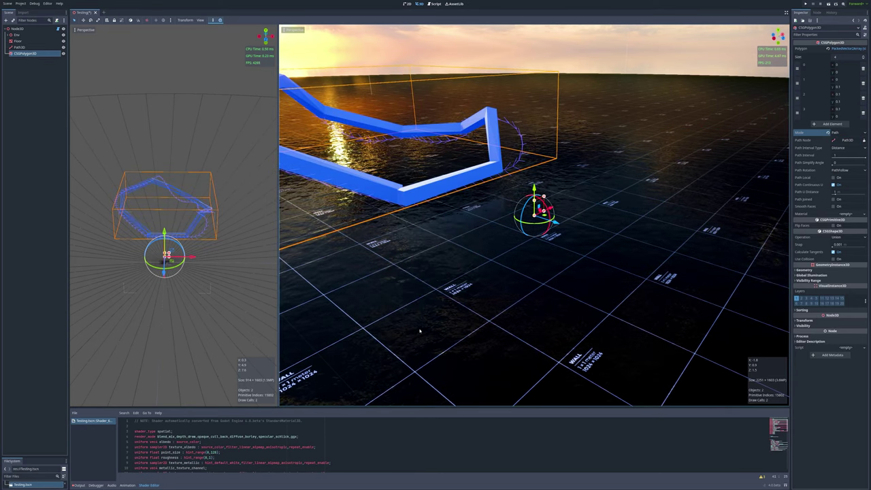
Set the CSG polygon's path interval to 0.1 and enable Path Joined.
middle_click_drag(497, 184, 518, 217, "shift")
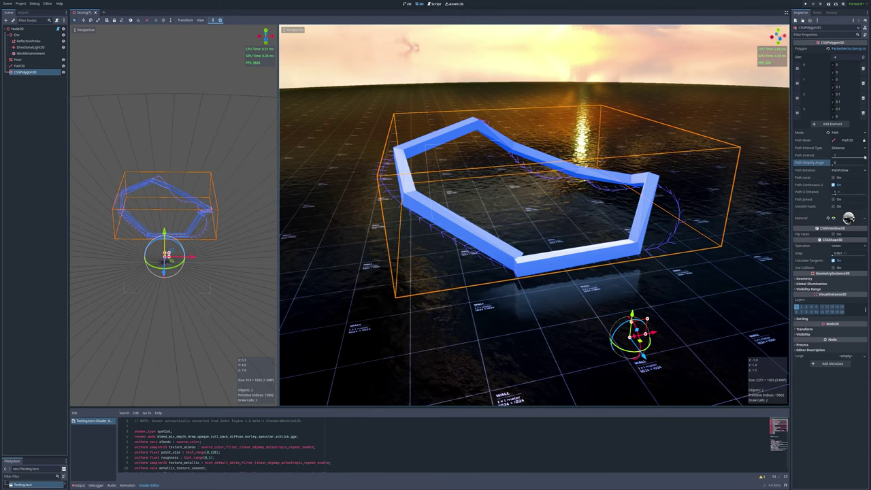
mouse_move(866, 157)
left_mouse_down()
mouse_move(832, 157)
mouse_move(865, 157)
mouse_move(854, 156)
left_mouse_up()
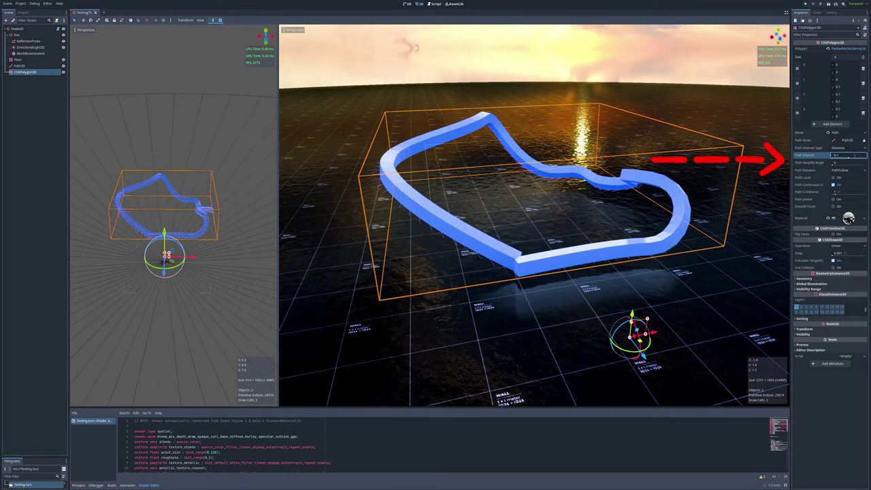
middle_click_drag(373, 84, 341, 98, "shift")
left_click(833, 177)
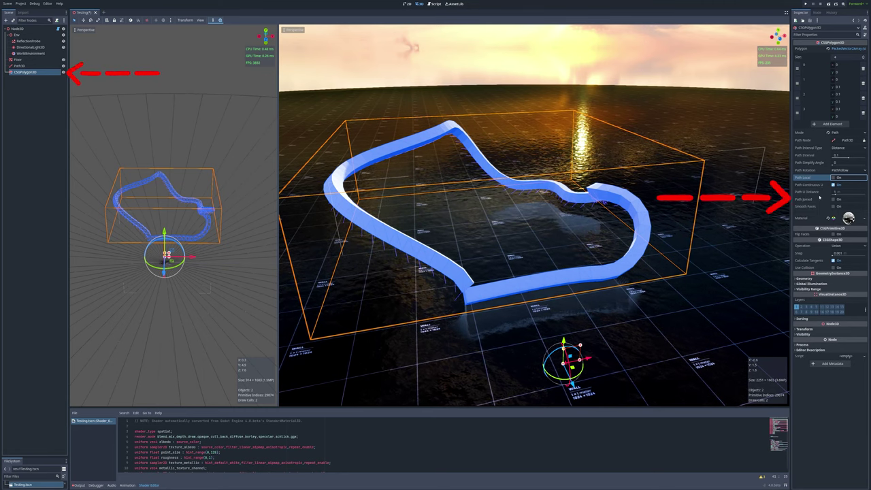
left_click(833, 199)
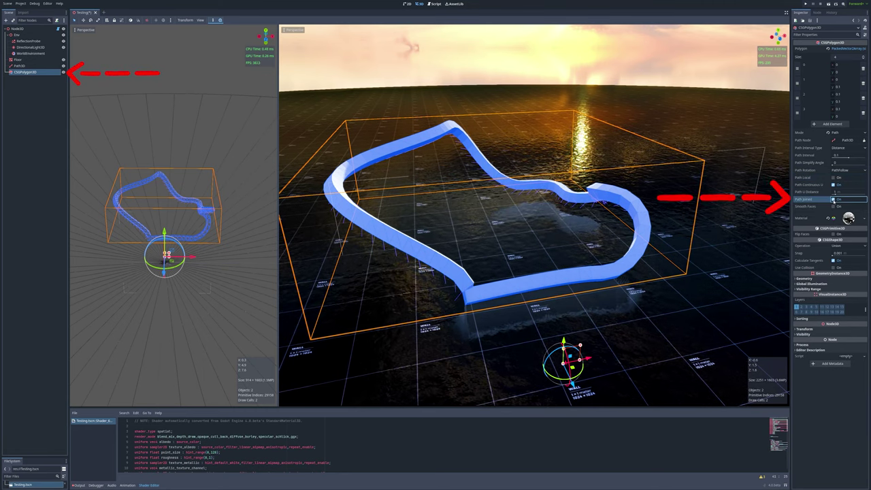
Replace the end points at the Path3D loop's lower-left corner with one new point and close the curve.
left_click(21, 65)
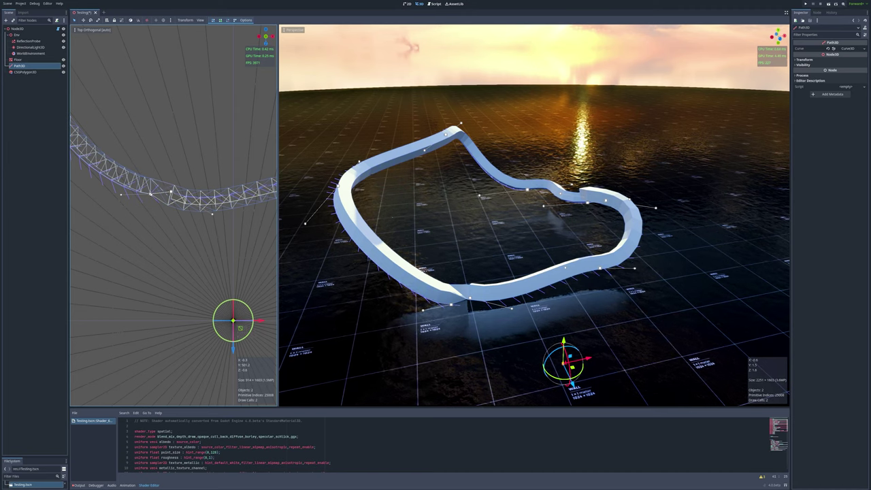
key("ctrl+z")
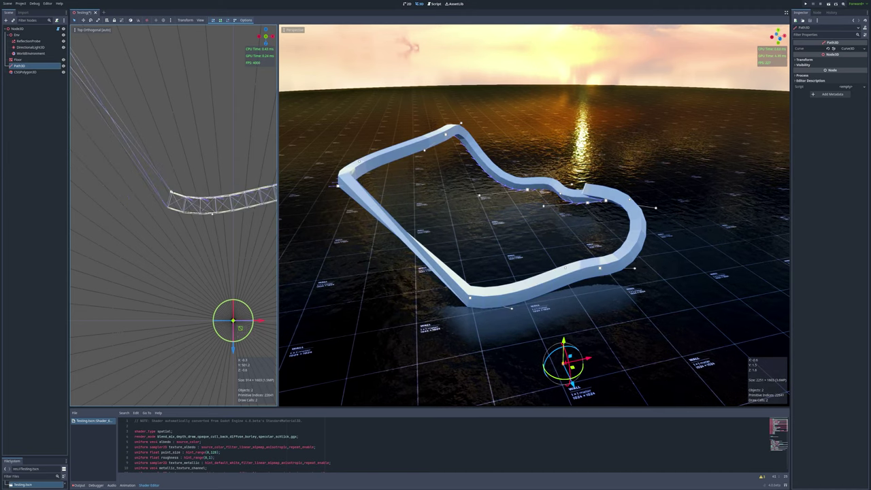
right_click(171, 193)
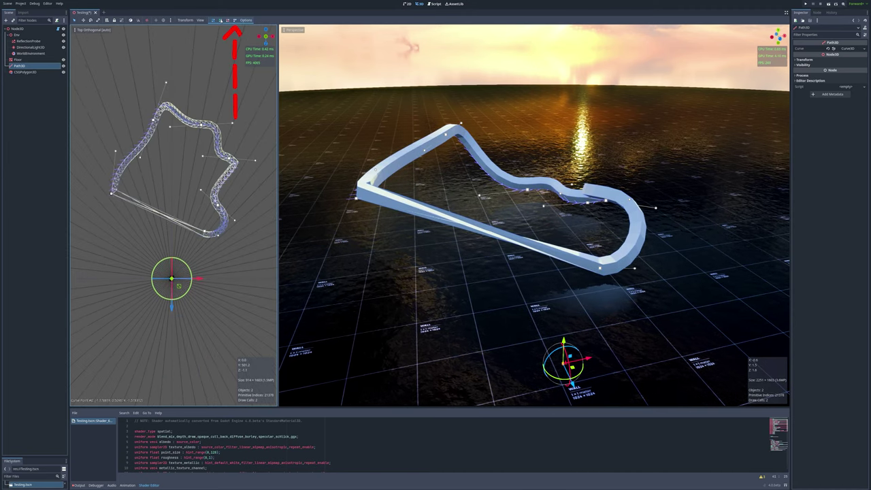
left_click(145, 236)
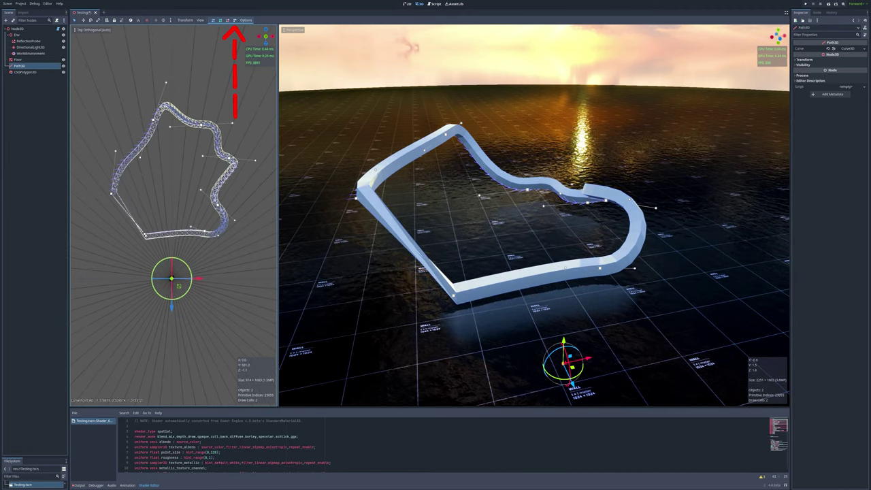
left_click(236, 19)
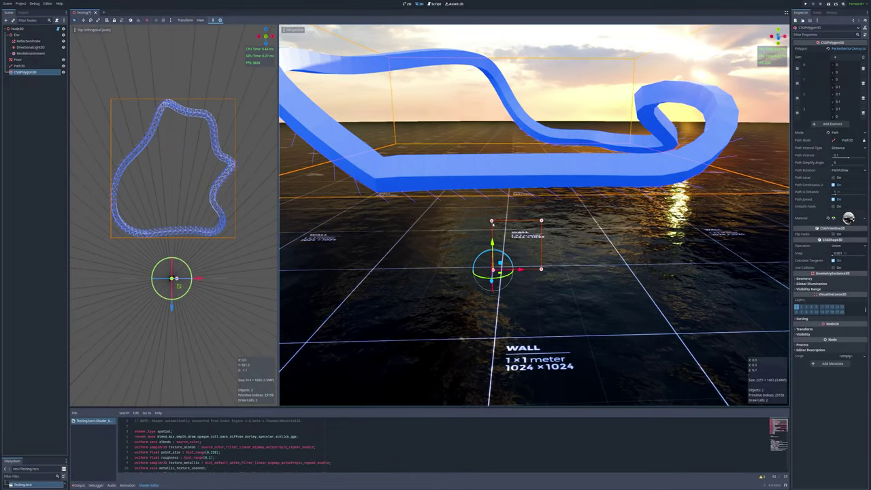
Flatten the second CSG polygon's profile to a 0.1 by 0.01 rectangle with points (0, 0.01), (0.1, 0.01) and (0.1, 0).
left_click_drag(493, 252, 494, 253)
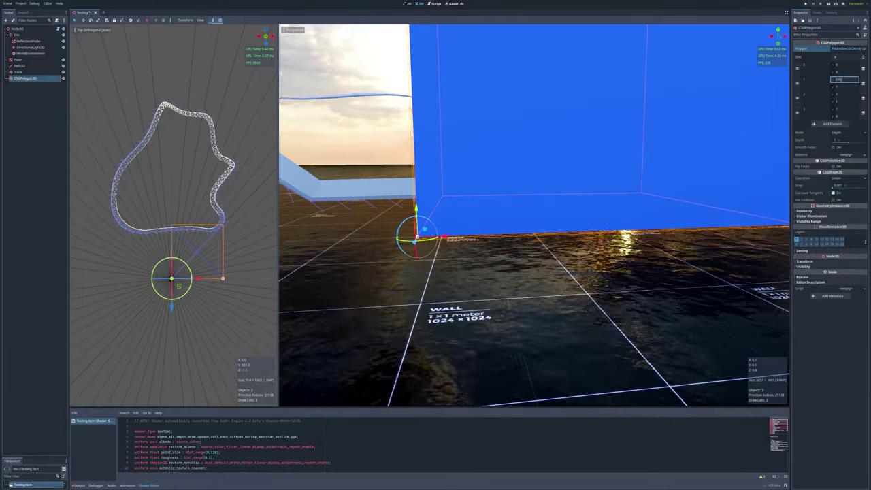
left_click_drag(841, 94, 847, 93)
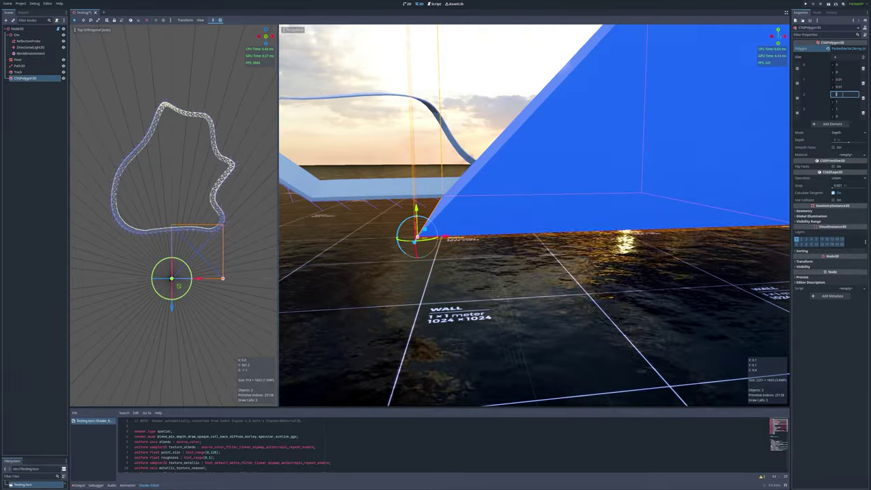
type("0.1")
key("Tab")
type("0.01")
key("Tab")
type("0.1")
key("Return")
Set the second CSG polygon's mode to Path and assign it the same Path3D node as the track.
scroll(517, 211, "up", 5)
scroll(565, 180, "up", 5)
middle_click_drag(565, 179, 573, 190, "shift")
left_click(848, 133)
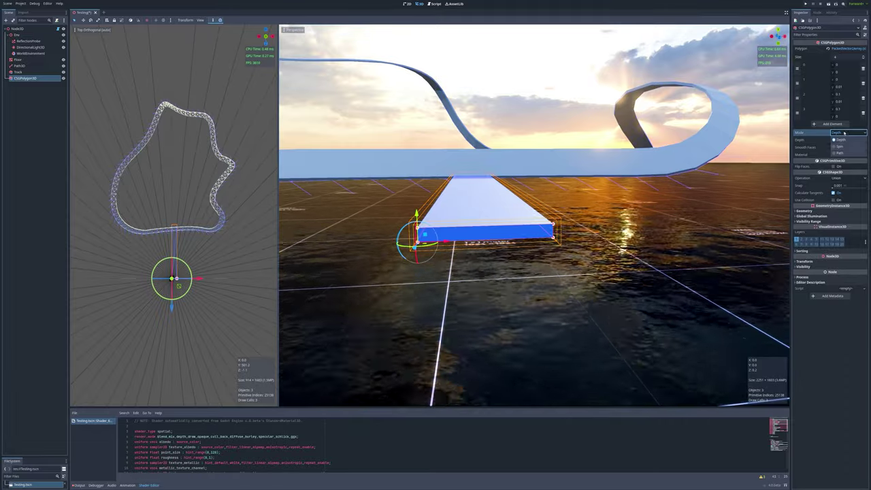
left_click(843, 151)
left_click(847, 140)
double_click(436, 214)
Set the second CSG polygon's path interval to 0.1 and enable Path Joined.
left_click(844, 155)
type("0.1")
key("Return")
left_click(833, 199)
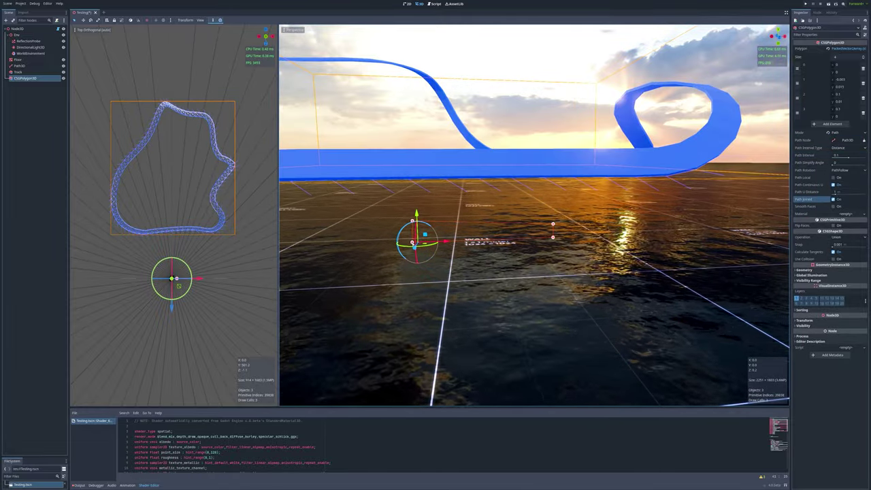
Reshape the second CSG polygon's profile into a thin upright strip along the track's outer edge by moving its vertices.
left_click_drag(413, 243, 412, 242)
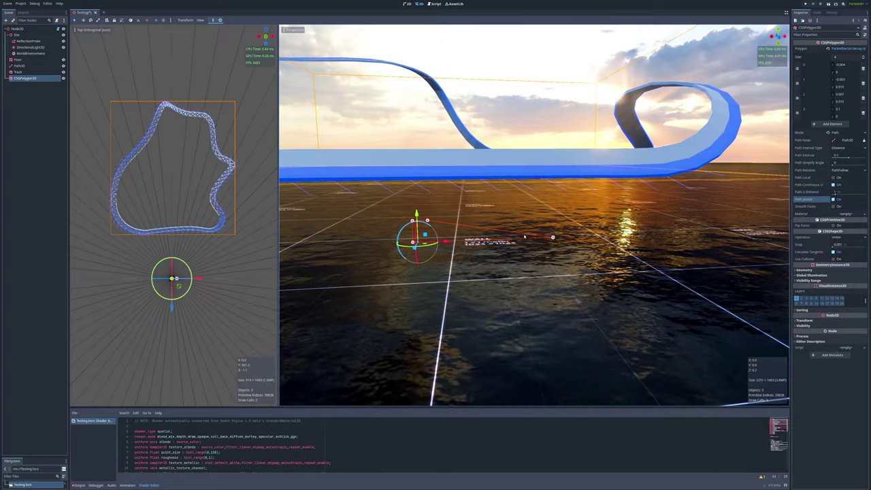
left_click_drag(429, 243, 428, 243)
right_click_drag(428, 242, 477, 240)
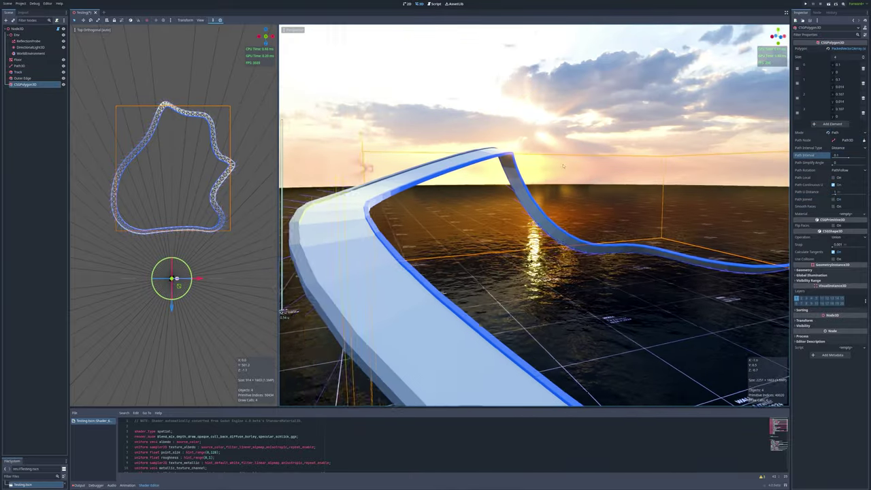
Rename the third CSG polygon node as Inner Edge.
double_click(27, 84)
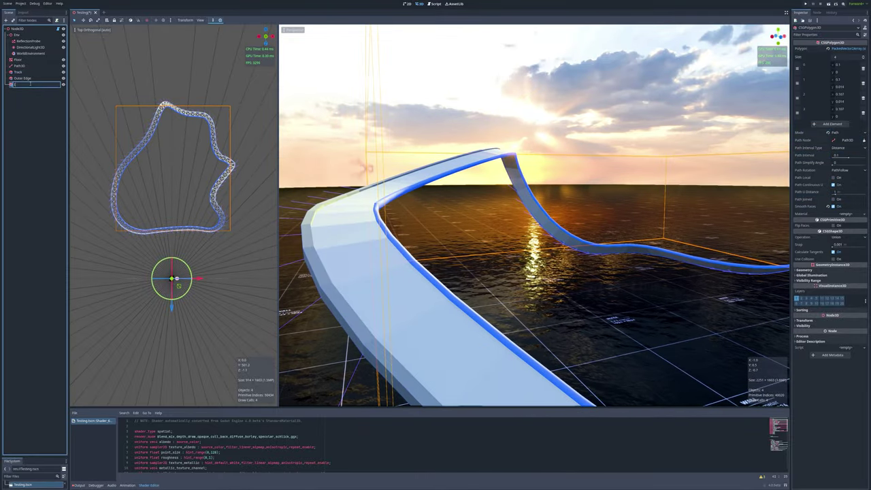
type("Inner Edge")
key("Return")
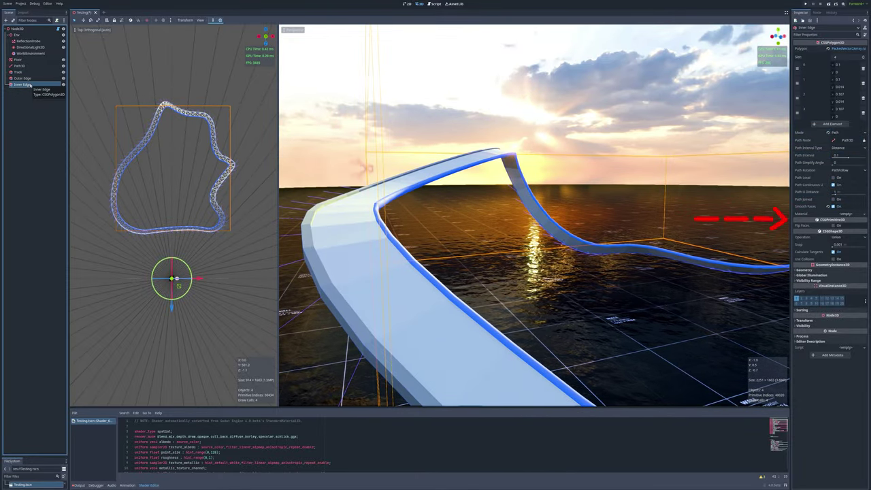
Adjust the UV1 Y scale of the Track node's material to position the road markings across the track's width.
left_click(19, 71)
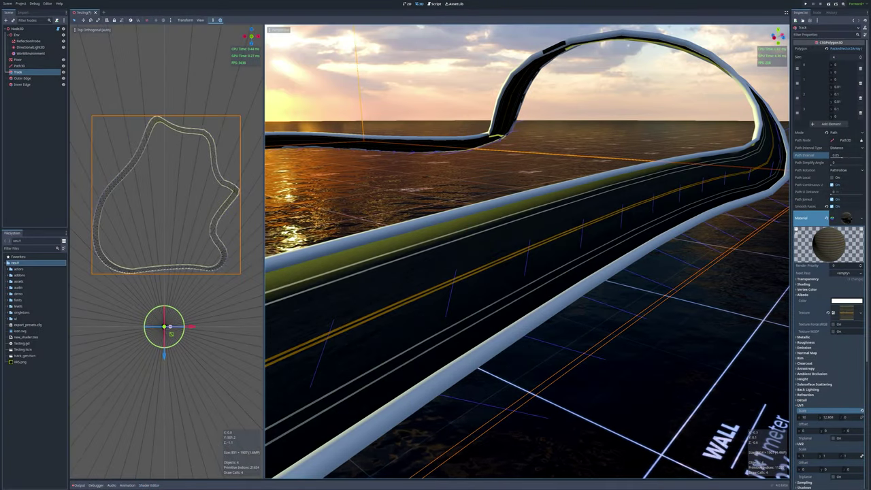
mouse_move(828, 417)
left_mouse_down()
mouse_move(855, 417)
mouse_move(812, 417)
left_mouse_up()
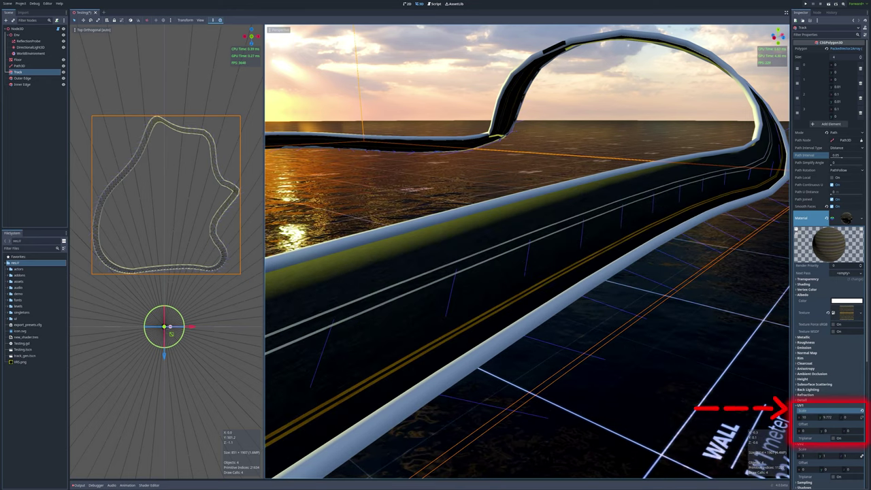
mouse_move(828, 417)
left_mouse_down()
mouse_move(792, 417)
mouse_move(847, 417)
left_mouse_up()
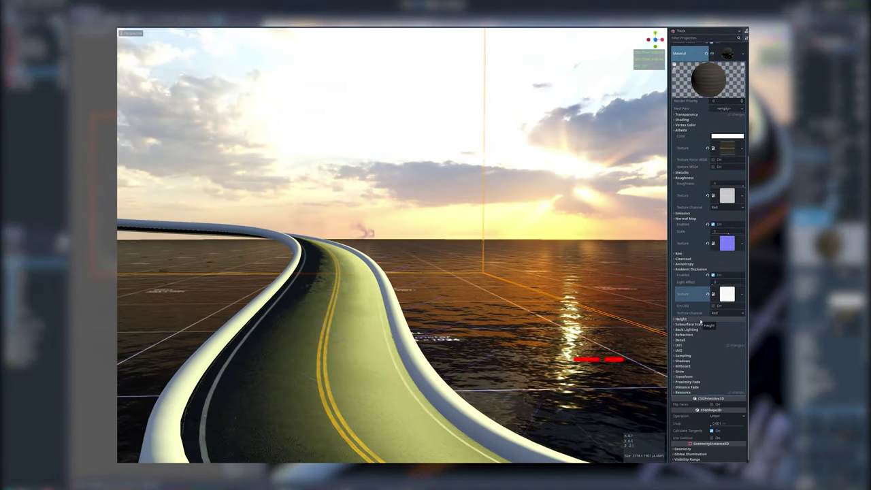
Set the track material's texture sampling filter to Linear Mipmap Anisotropic.
left_click(683, 355)
left_click(733, 363)
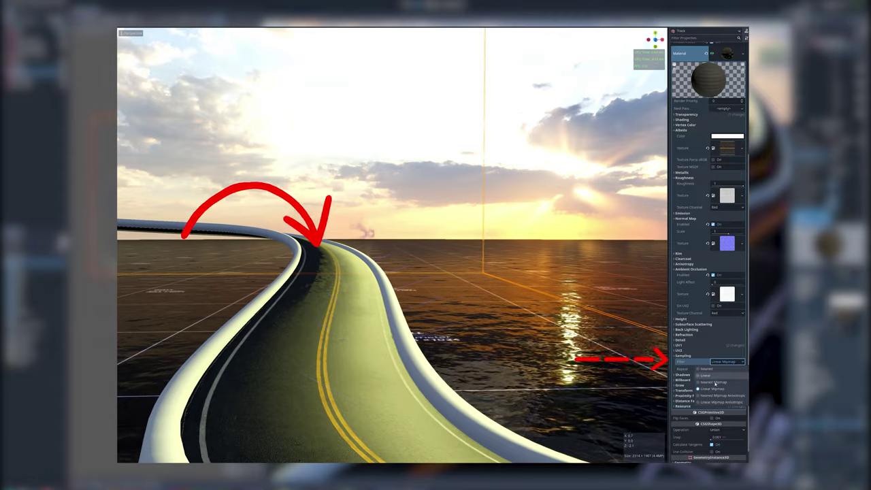
left_click(714, 404)
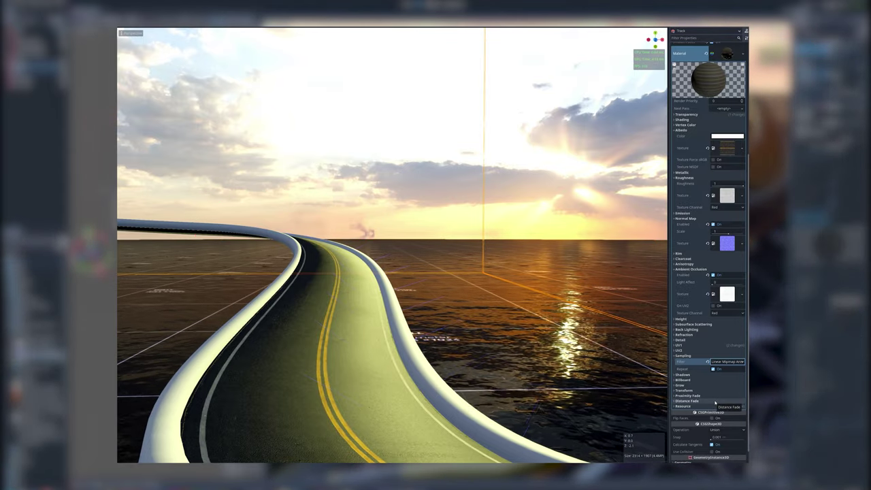
left_click(715, 396)
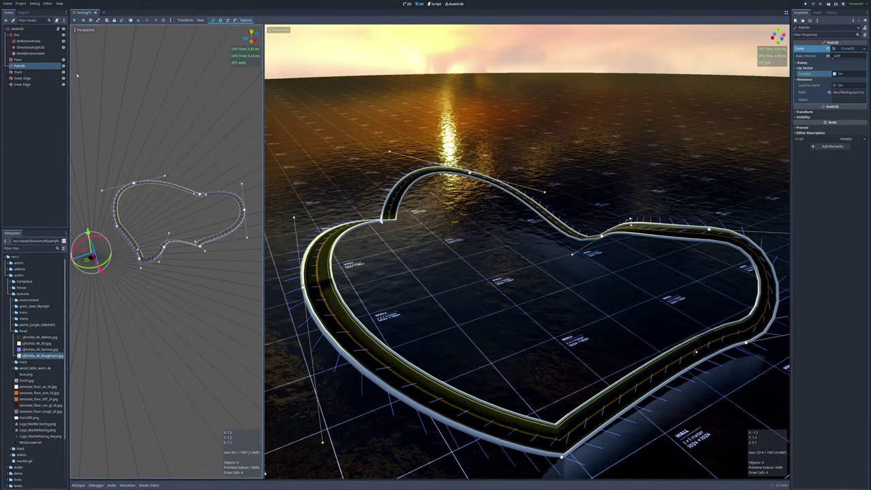
Adjust the closed Path3D curve by moving the points on its two opposite outer bends, pulling one slightly inward.
left_click_drag(117, 227, 118, 210)
left_click_drag(245, 210, 237, 211)
Start attaching a script to the Path3D node.
left_click(20, 66)
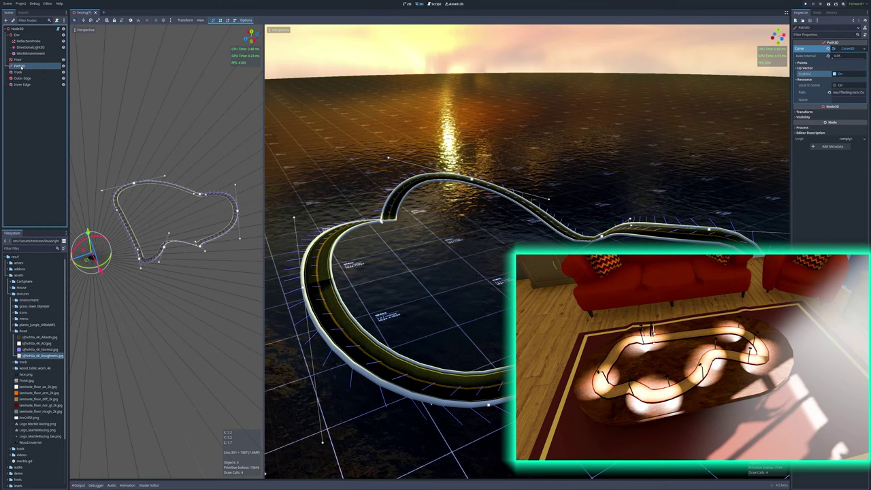
right_click(21, 66)
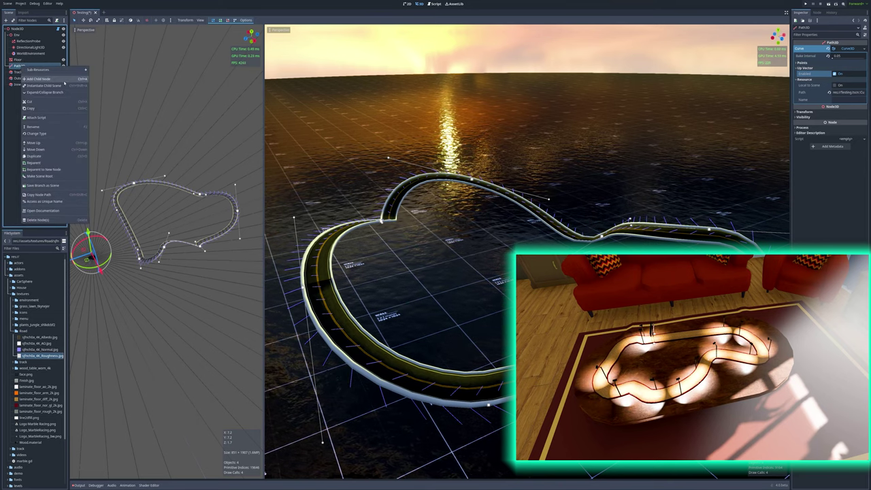
left_click(53, 120)
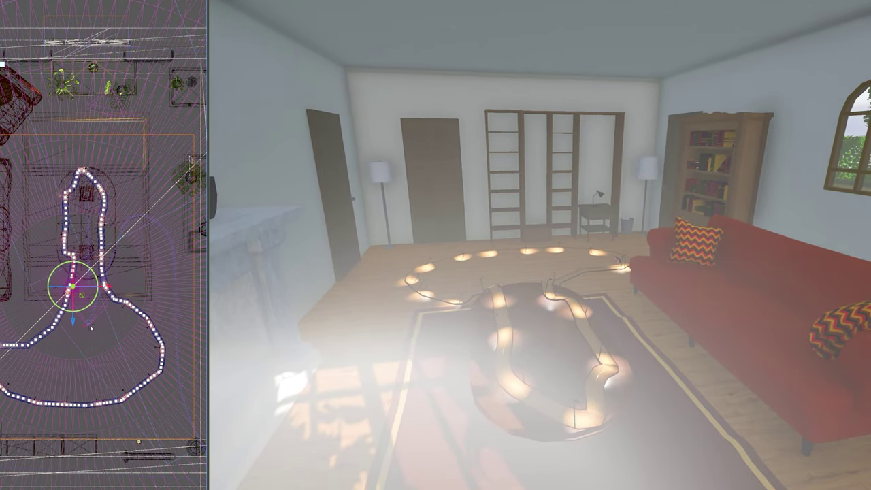
scroll(88, 330, "up", 1)
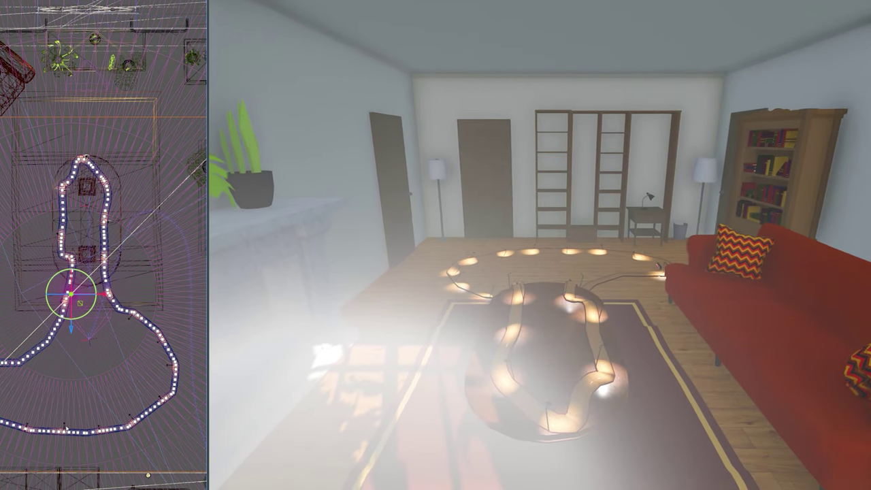